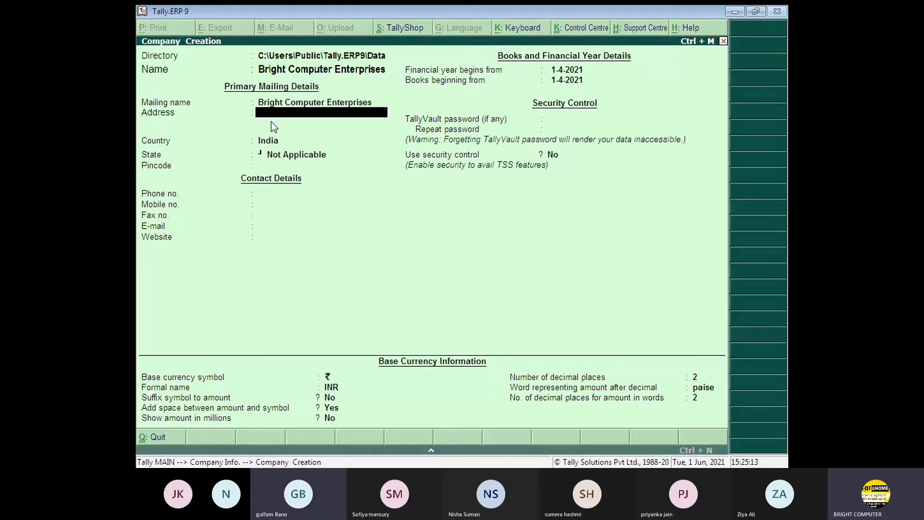
- Enter Kota as the company address and leave the second address line blank
{"action": "type", "text": "o"}
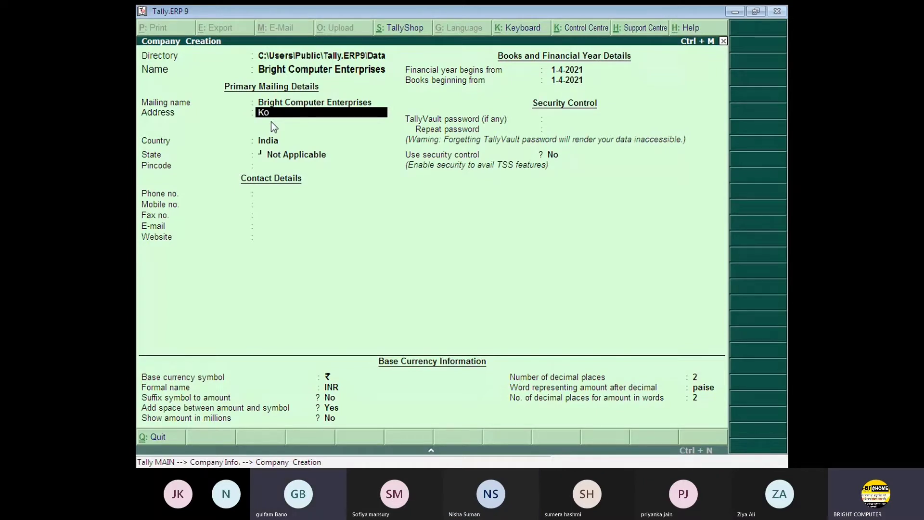
{"action": "type", "text": "ta"}
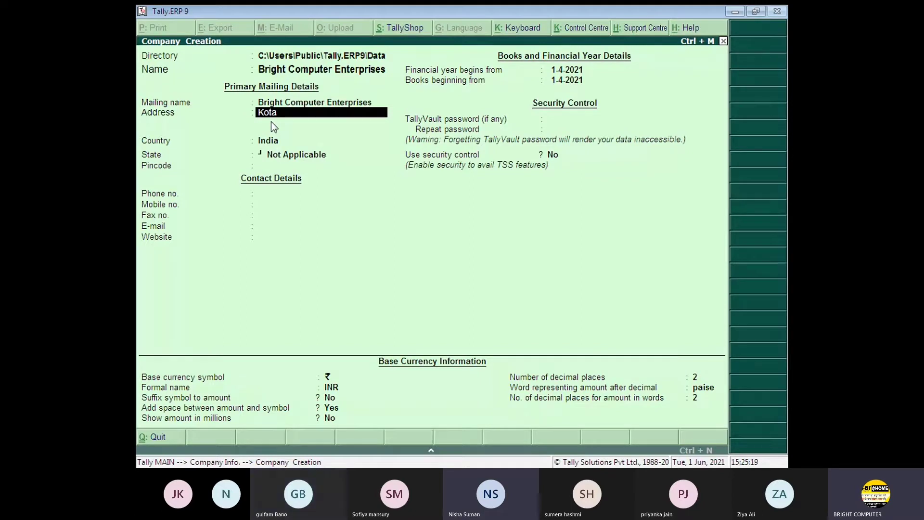
{"action": "key", "text": "Return"}
{"action": "key", "text": "Return"}
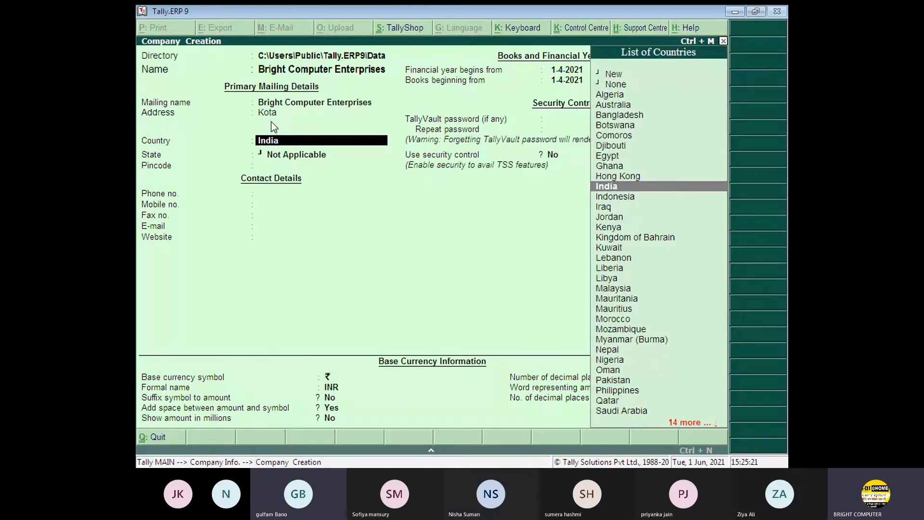
{"action": "key", "text": "Return"}
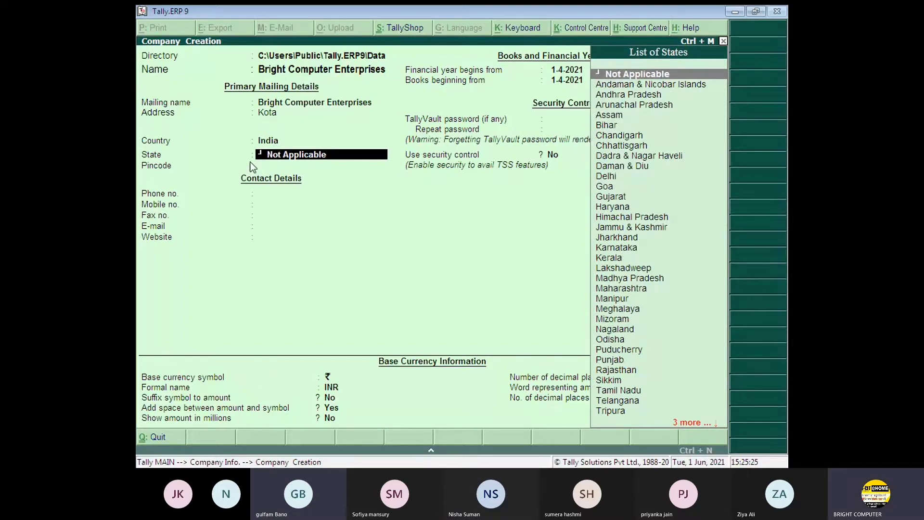
- Pick Nepal from the List of Countries, switching base currency to Nepalese Rupee, then revisit Country
{"action": "key", "text": "BackSpace"}
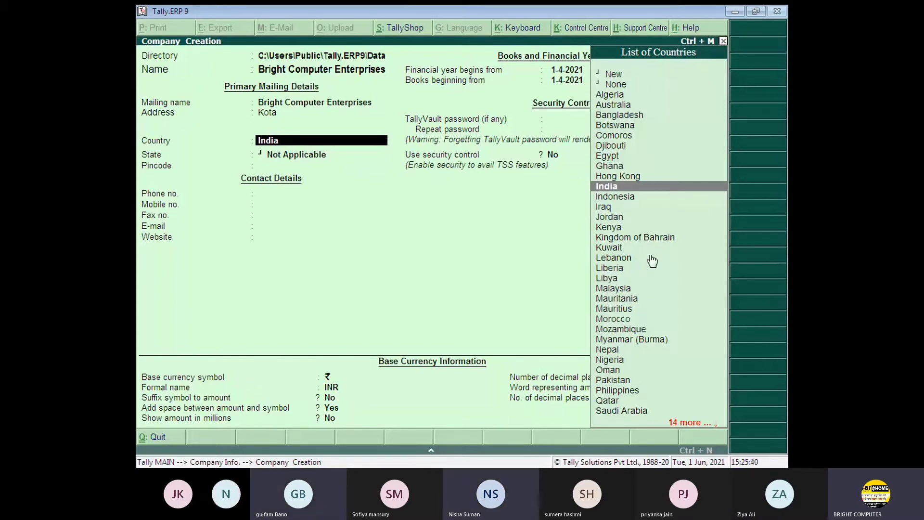
{"action": "left_click", "coordinate": [605, 209]}
{"action": "key", "text": "Down"}
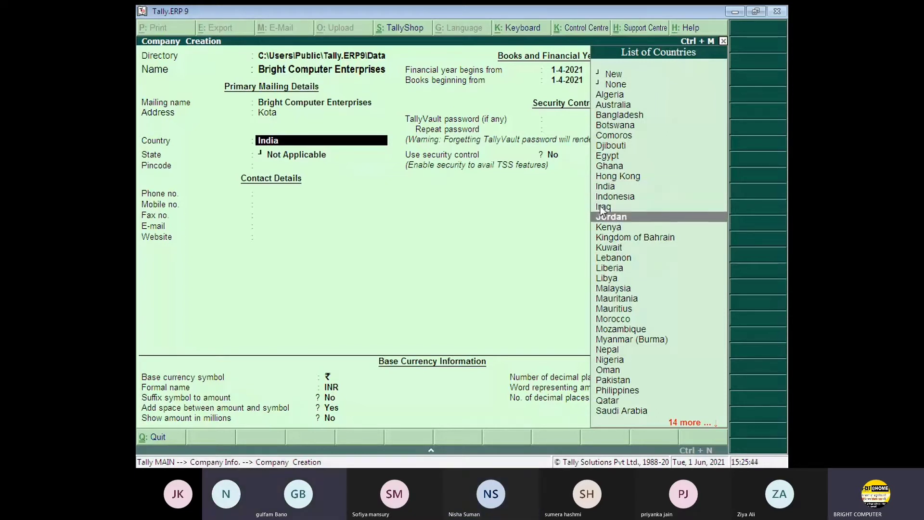
{"action": "key", "text": "Down"}
{"action": "key", "text": "Down"}
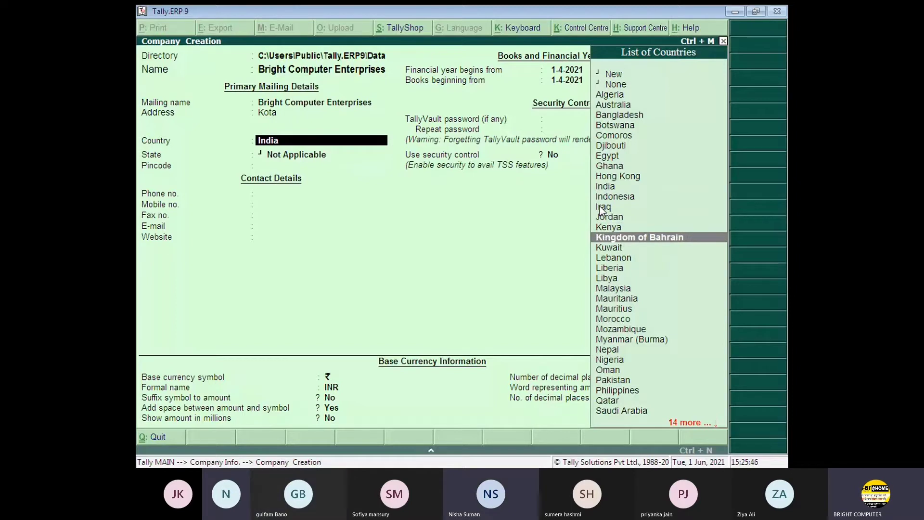
{"action": "key", "text": "Down"}
{"action": "key", "text": "Down"}
{"action": "key", "text": "Down"}
{"action": "key", "text": "Down"}
{"action": "key", "text": "Down"}
{"action": "key", "text": "Down"}
{"action": "key", "text": "Down"}
{"action": "key", "text": "Down"}
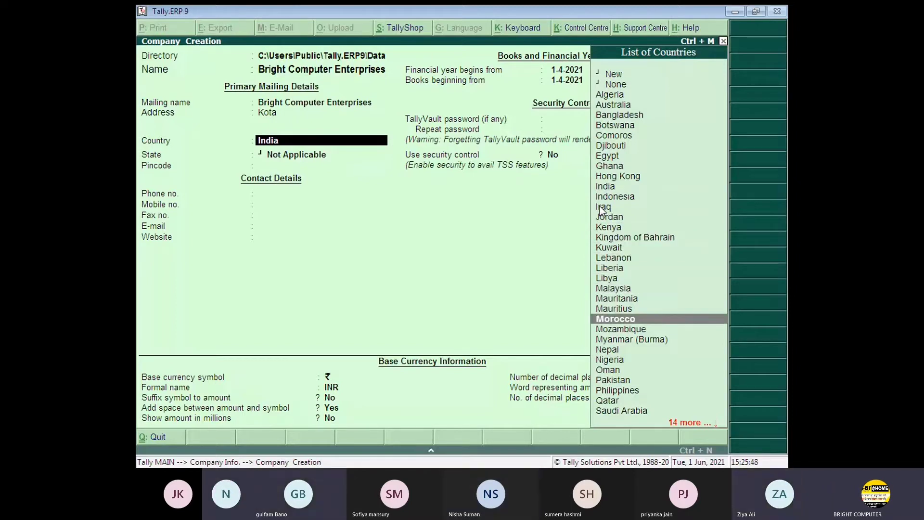
{"action": "key", "text": "Down"}
{"action": "key", "text": "Down"}
{"action": "key", "text": "Down"}
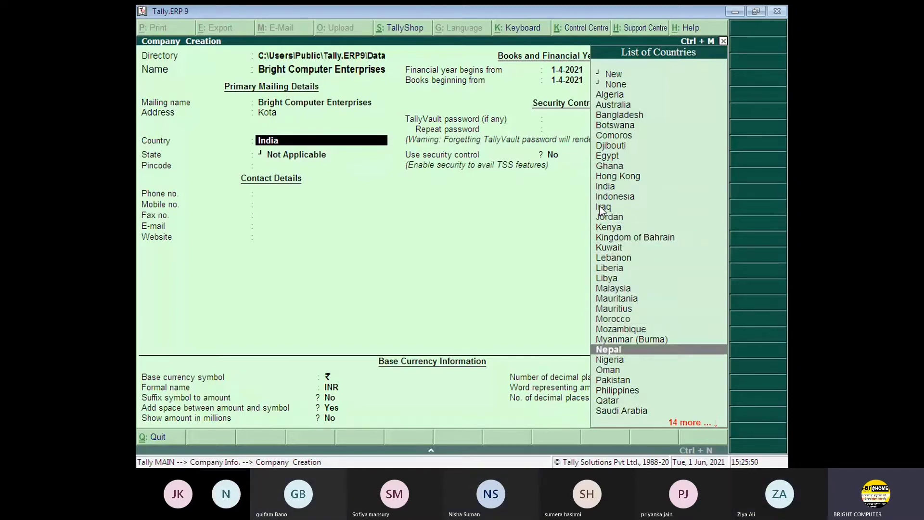
{"action": "key", "text": "Return"}
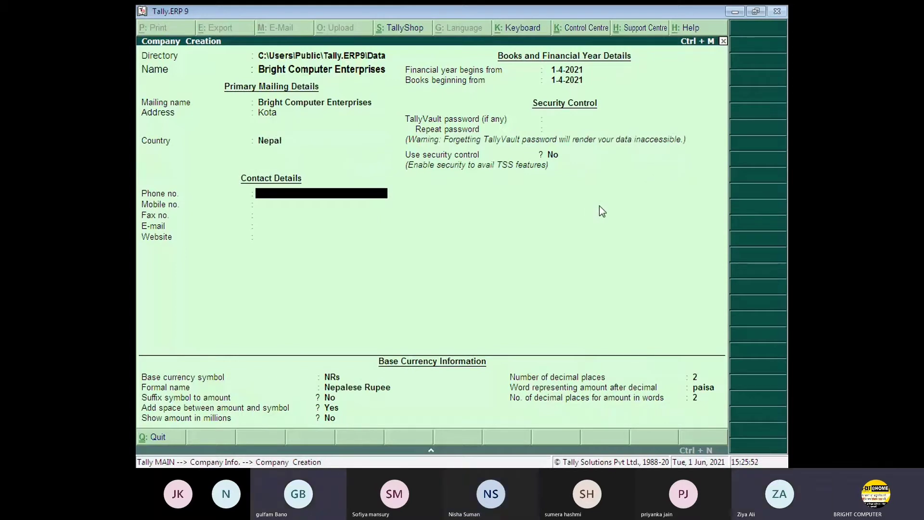
{"action": "key", "text": "Return"}
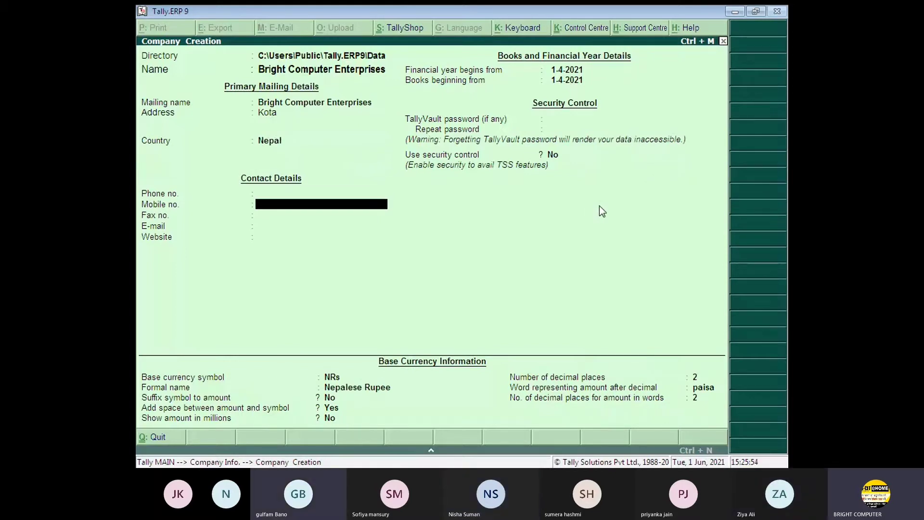
{"action": "key", "text": "Return"}
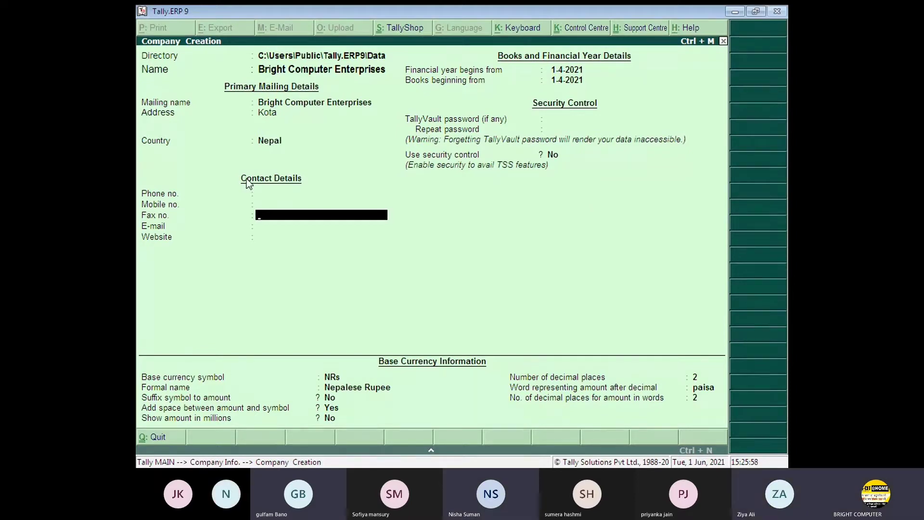
{"action": "left_click", "coordinate": [295, 137]}
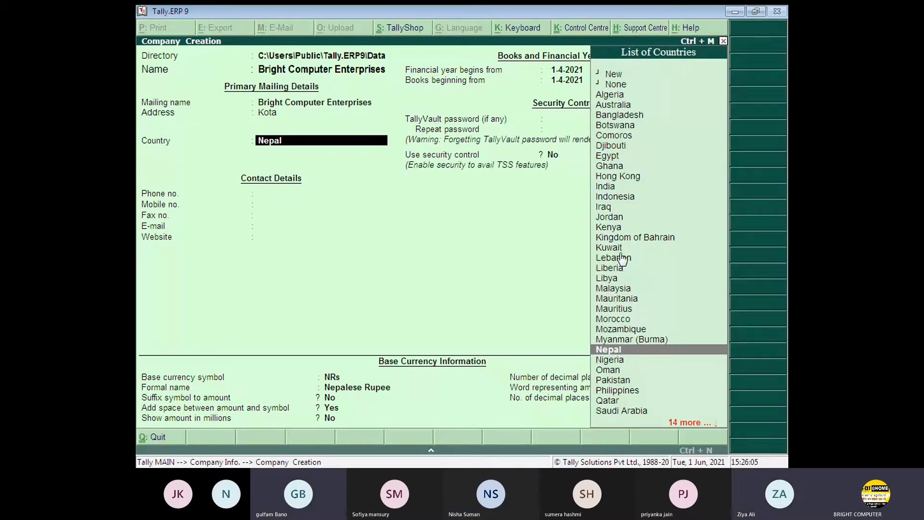
- Choose India from the country list, restoring INR as the base currency
{"action": "key", "text": "Up"}
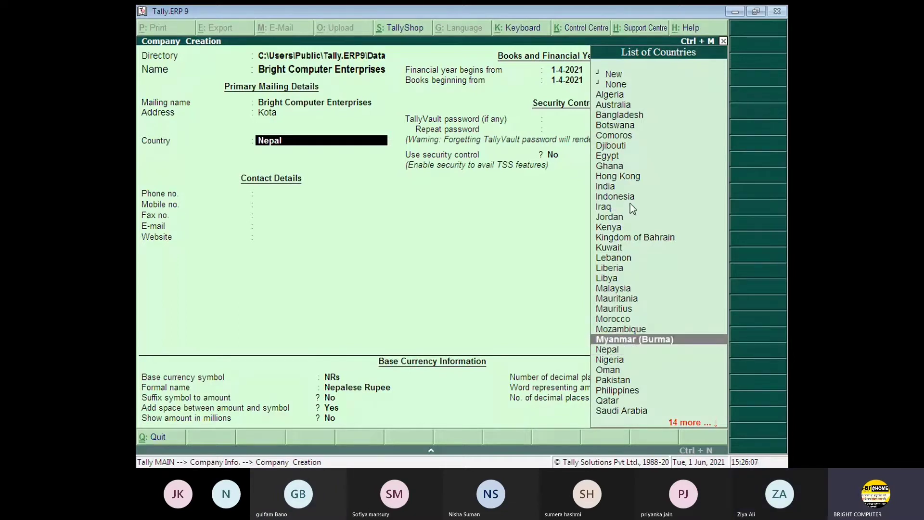
{"action": "key", "text": "Up"}
{"action": "key", "text": "Up"}
{"action": "key", "text": "Up"}
{"action": "key", "text": "Up"}
{"action": "key", "text": "Up"}
{"action": "key", "text": "Up"}
{"action": "key", "text": "Up"}
{"action": "key", "text": "Up"}
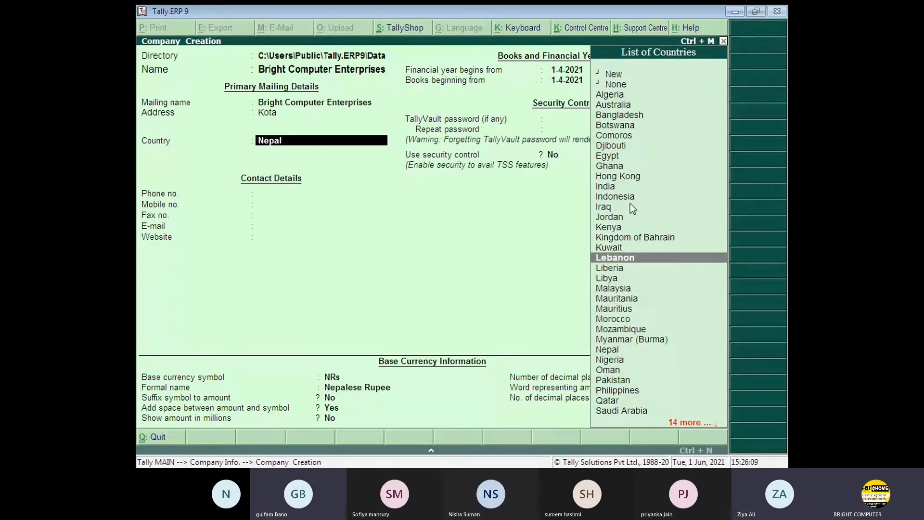
{"action": "key", "text": "Up"}
{"action": "key", "text": "Up"}
{"action": "key", "text": "Up"}
{"action": "key", "text": "Up"}
{"action": "key", "text": "Up"}
{"action": "key", "text": "Up"}
{"action": "key", "text": "Up"}
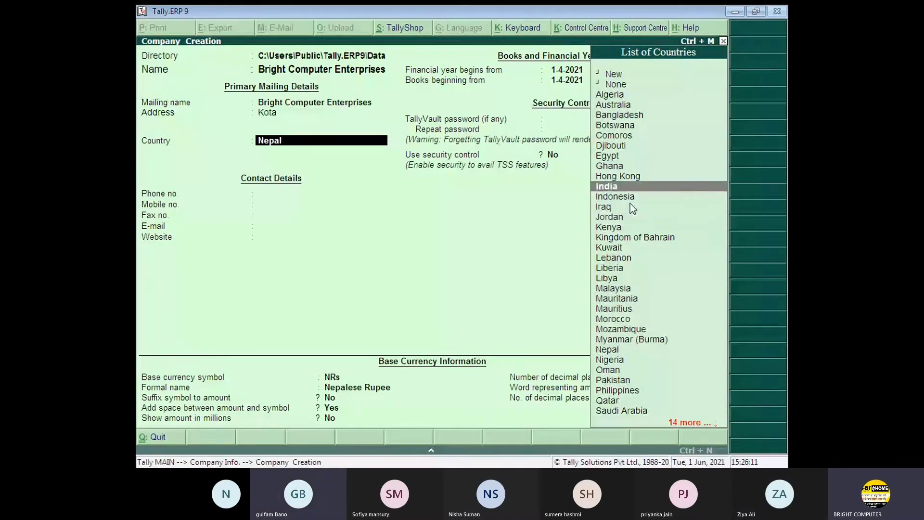
{"action": "key", "text": "Return"}
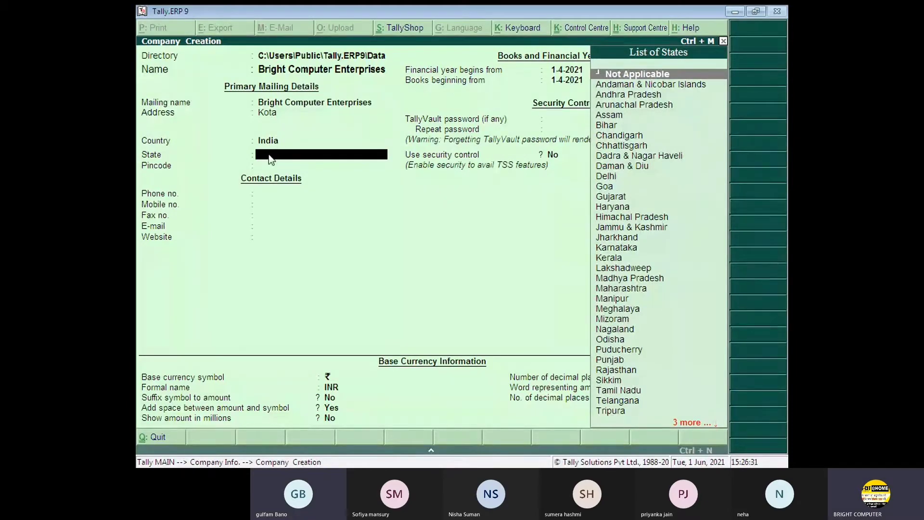
- Type Ra and accept Rajasthan from the List of States
{"action": "type", "text": "Ra"}
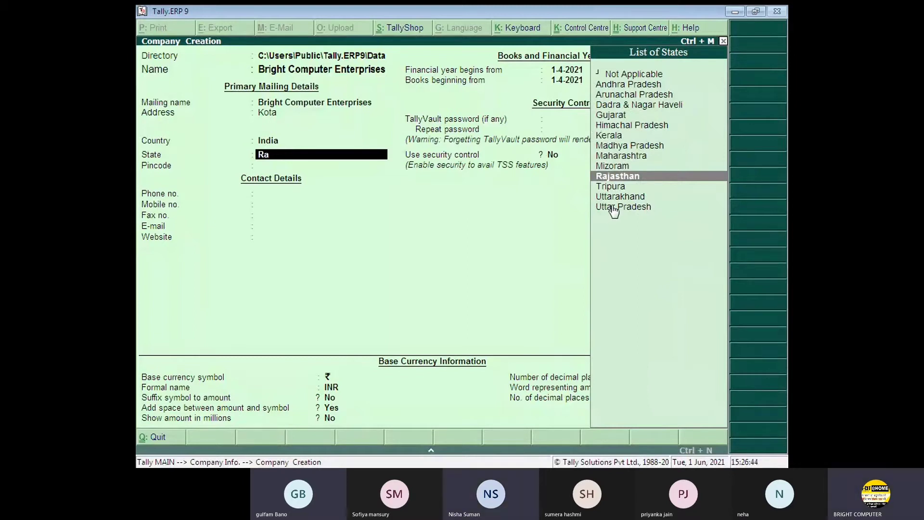
{"action": "key", "text": "Return"}
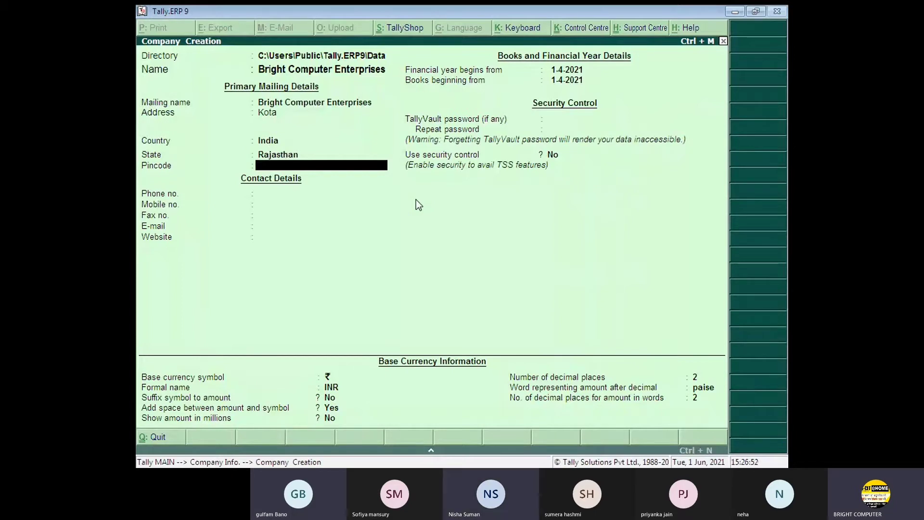
- Enter the pincode 324009, correcting an extra digit
{"action": "type", "text": "32400"}
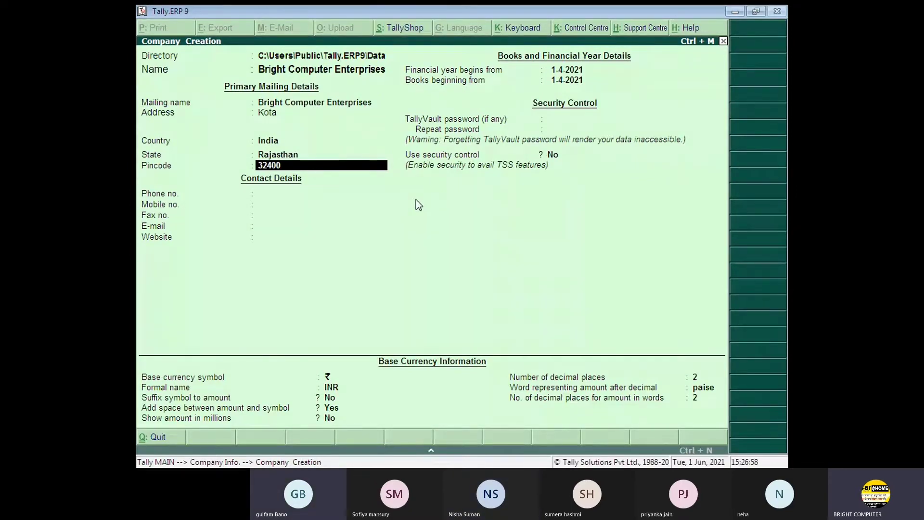
{"action": "type", "text": "09"}
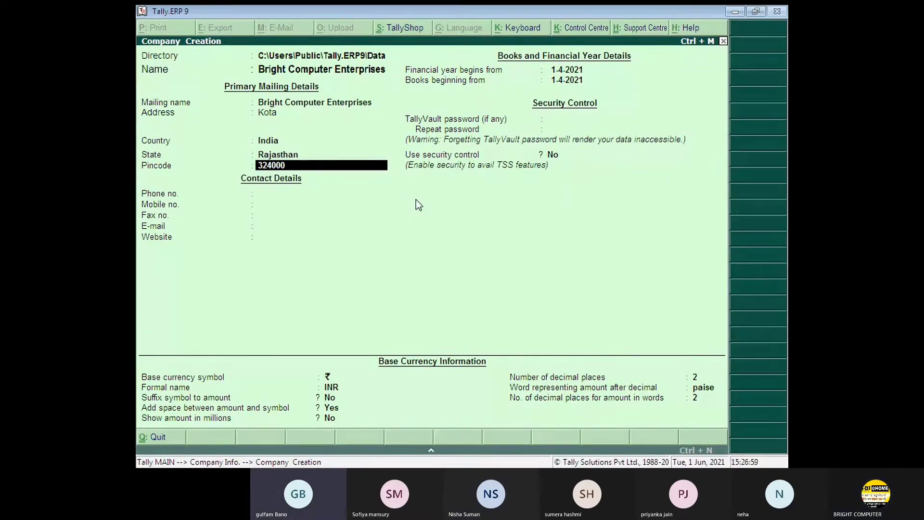
{"action": "key", "text": "BackSpace"}
{"action": "key", "text": "BackSpace"}
{"action": "type", "text": "9"}
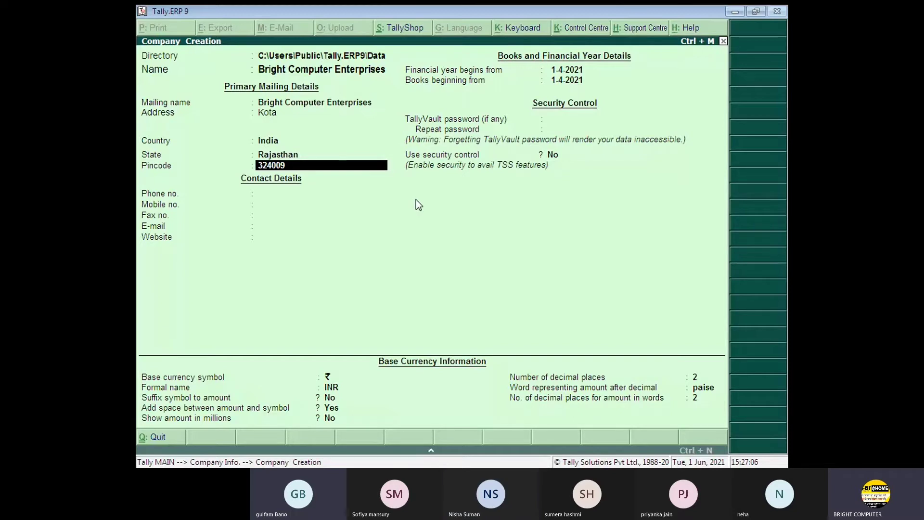
{"action": "key", "text": "Return"}
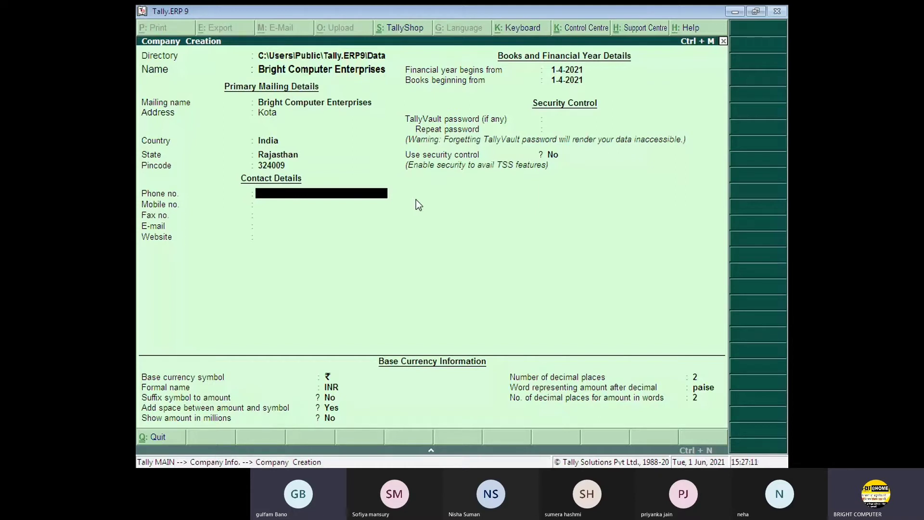
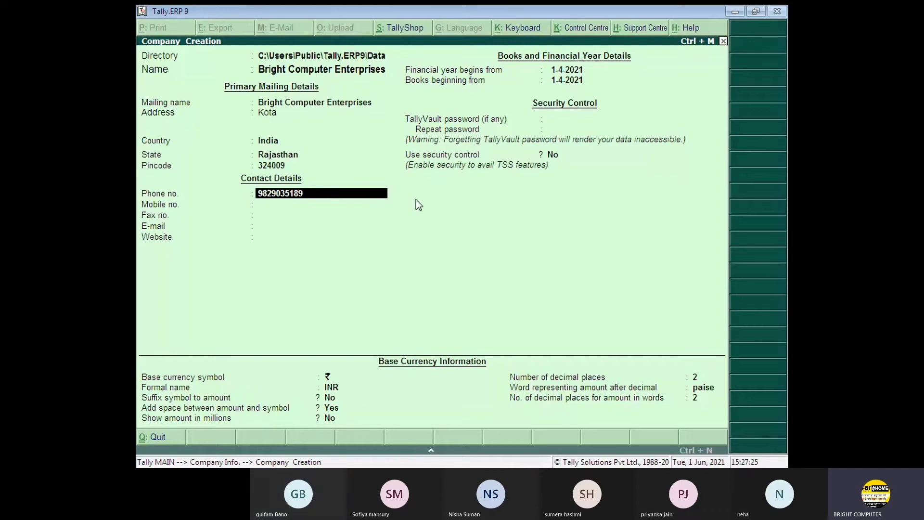
- Type the company's phone number, fixing a mistyped digit, and accept it
{"action": "key", "text": "Return"}
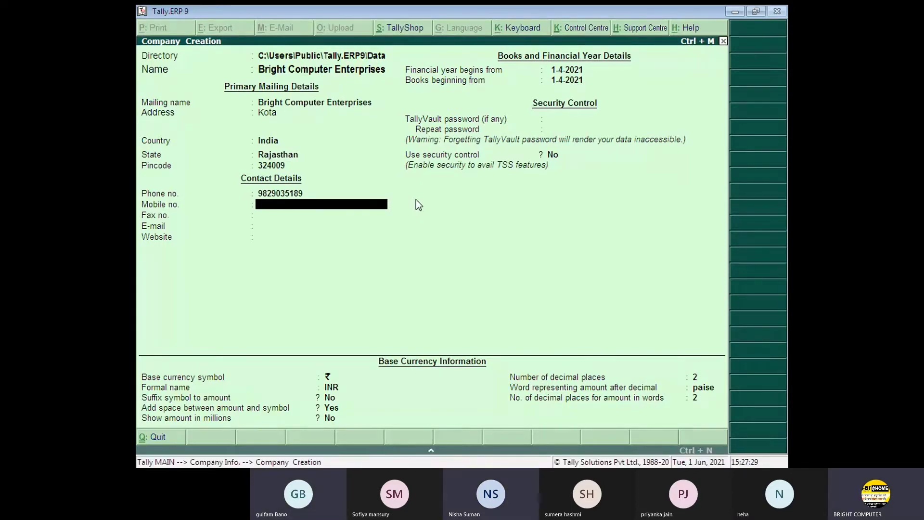
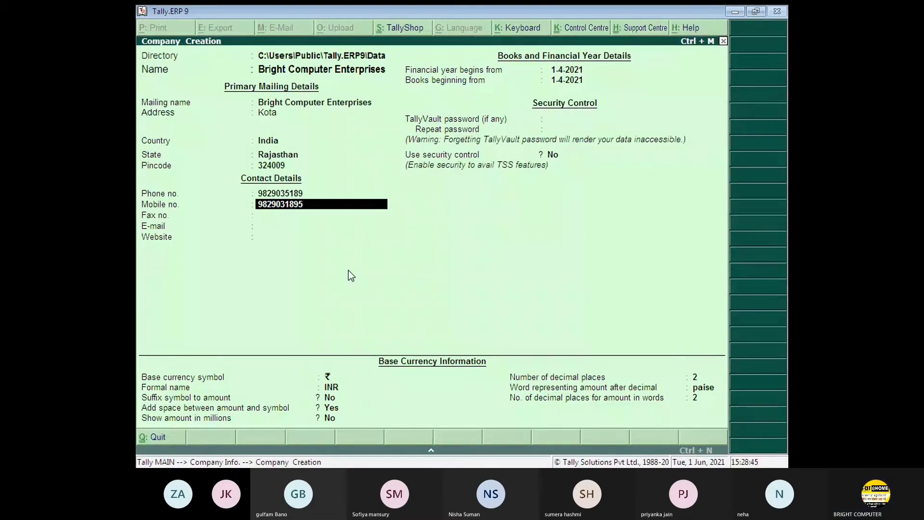
- Enter the company's mobile number, correcting its last digits, and accept it
{"action": "type", "text": "5"}
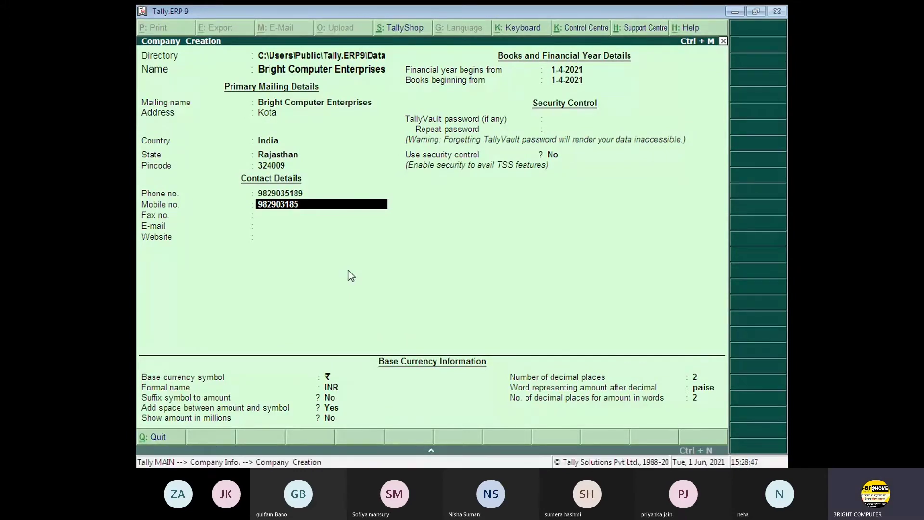
{"action": "key", "text": "BackSpace"}
{"action": "type", "text": "9"}
{"action": "key", "text": "Return"}
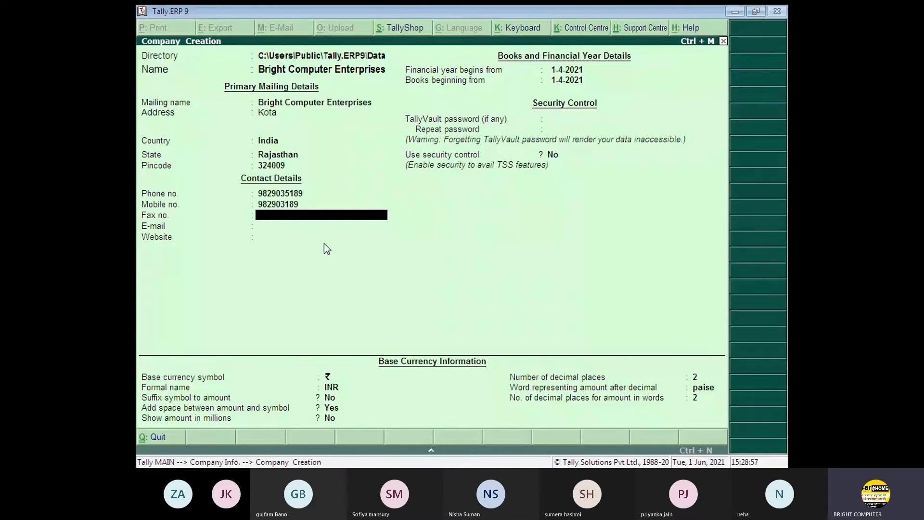
- Leave fax blank and enter the company's Gmail e-mail address
{"action": "key", "text": "Return"}
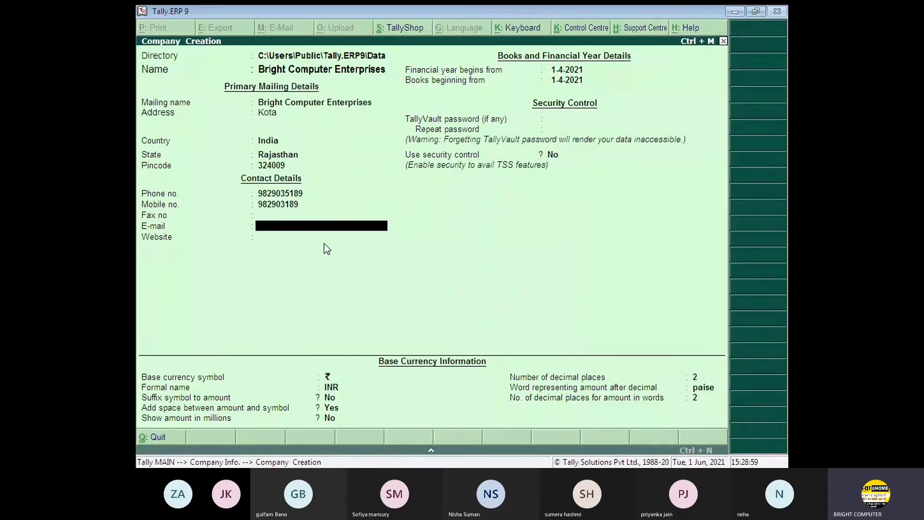
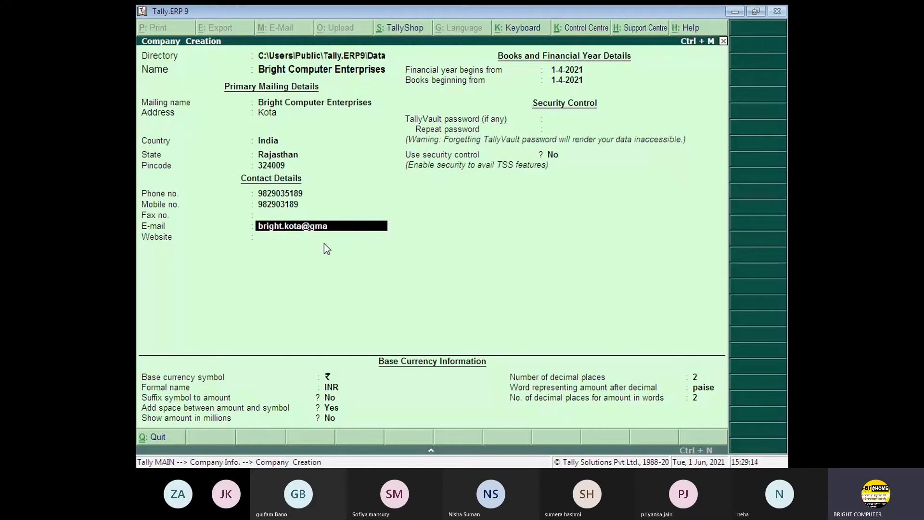
{"action": "key", "text": "Return"}
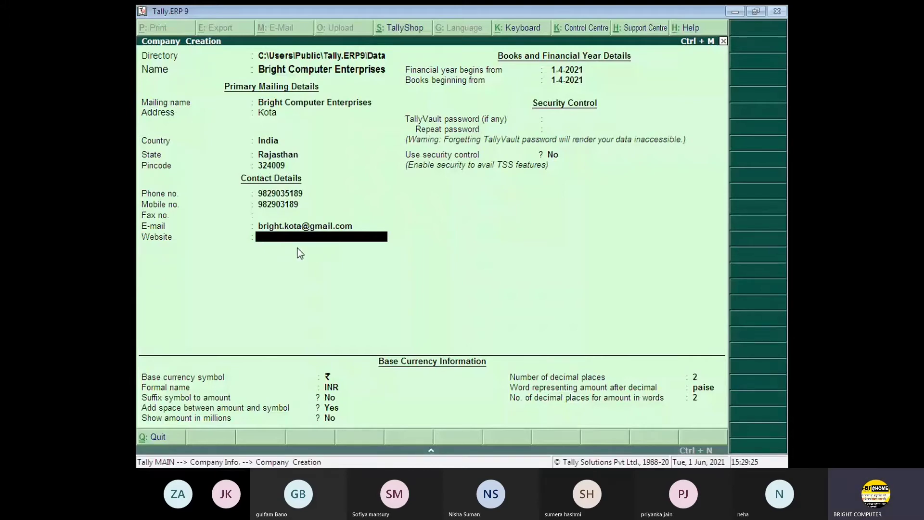
{"action": "key", "text": "Return"}
{"action": "key", "text": "Return"}
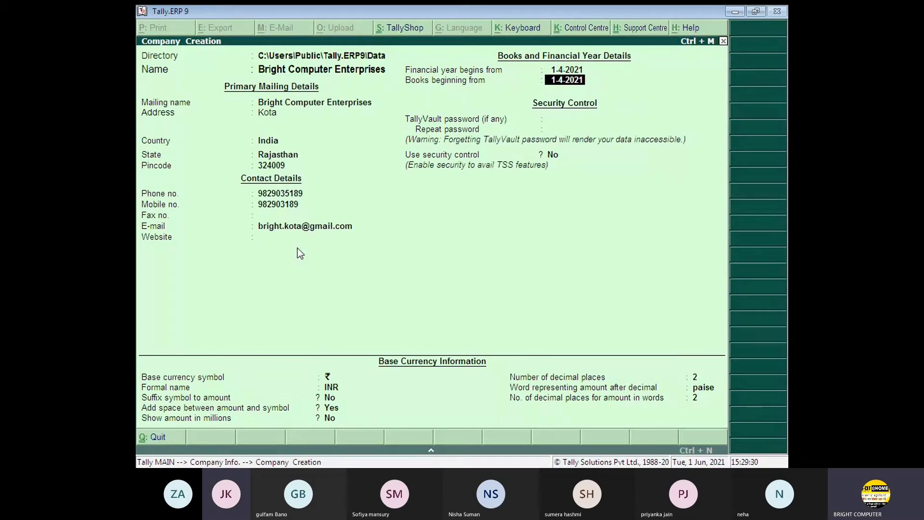
{"action": "key", "text": "Return"}
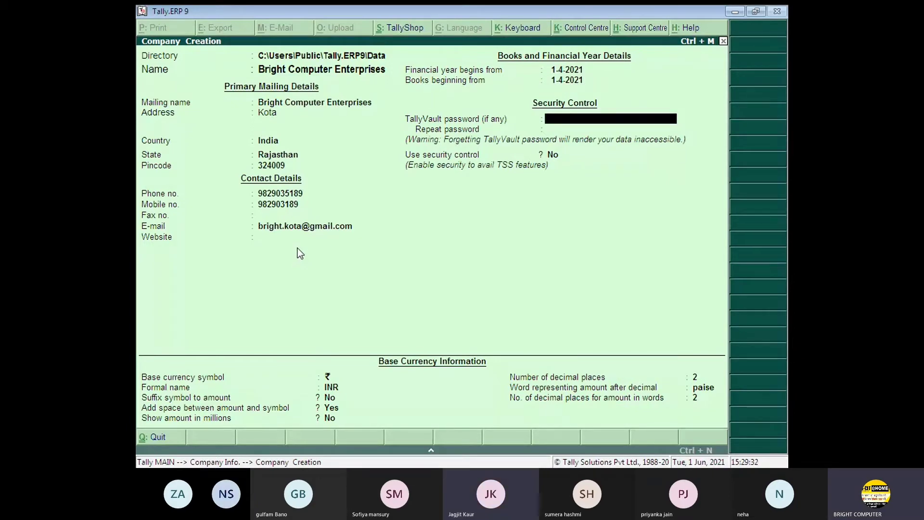
{"action": "key", "text": "Up"}
{"action": "key", "text": "Up"}
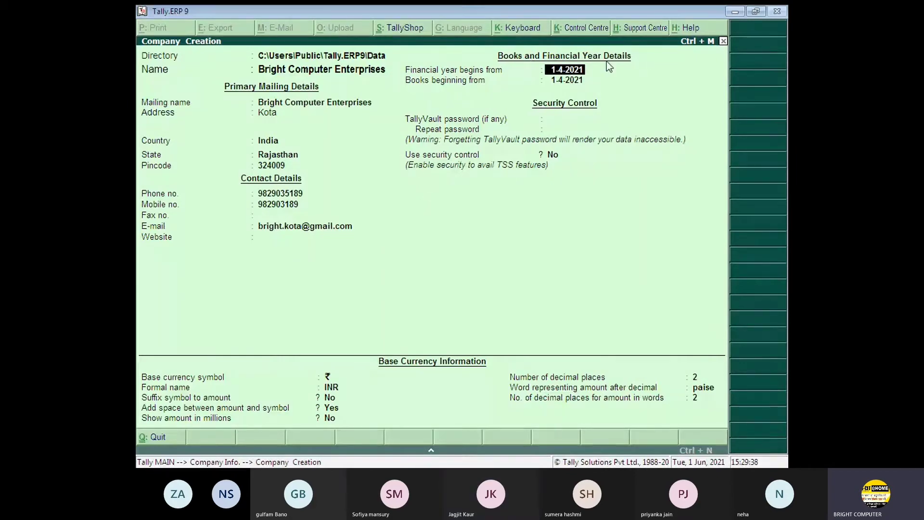
{"action": "key", "text": "shift+Tab"}
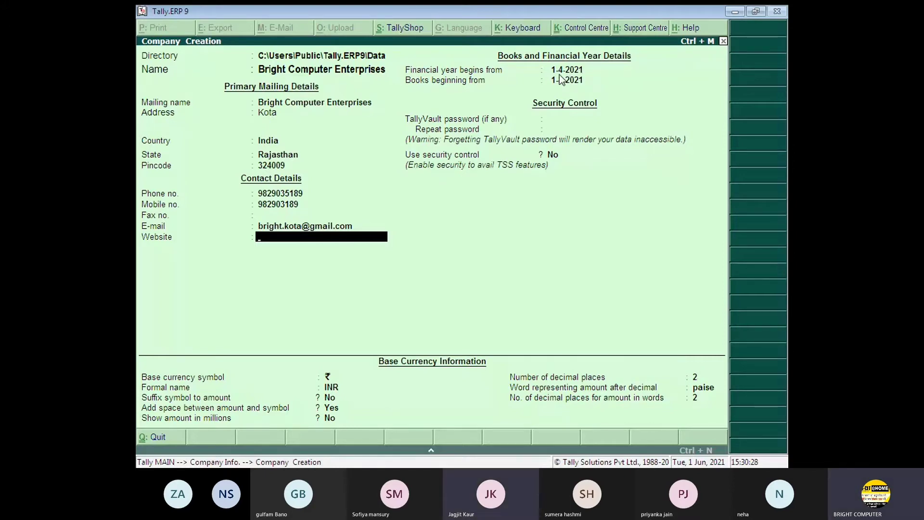
{"action": "key", "text": "Return"}
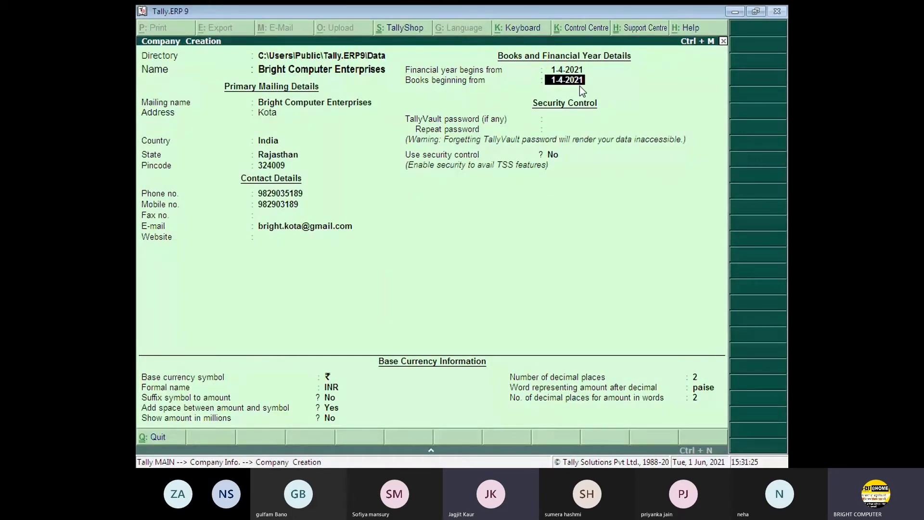
{"action": "key", "text": "Return"}
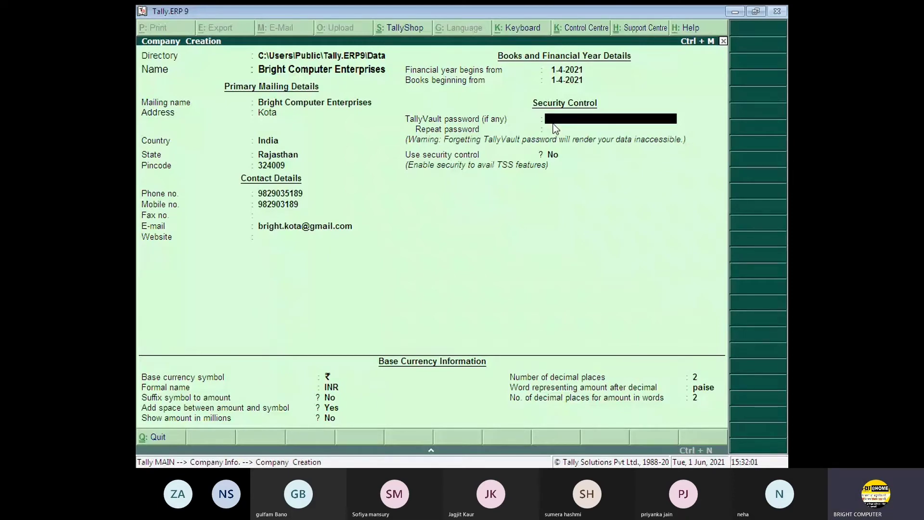
- Try an initial TallyVault password, dismissing the error message that appears
{"action": "type", "text": "1"}
{"action": "type", "text": "*"}
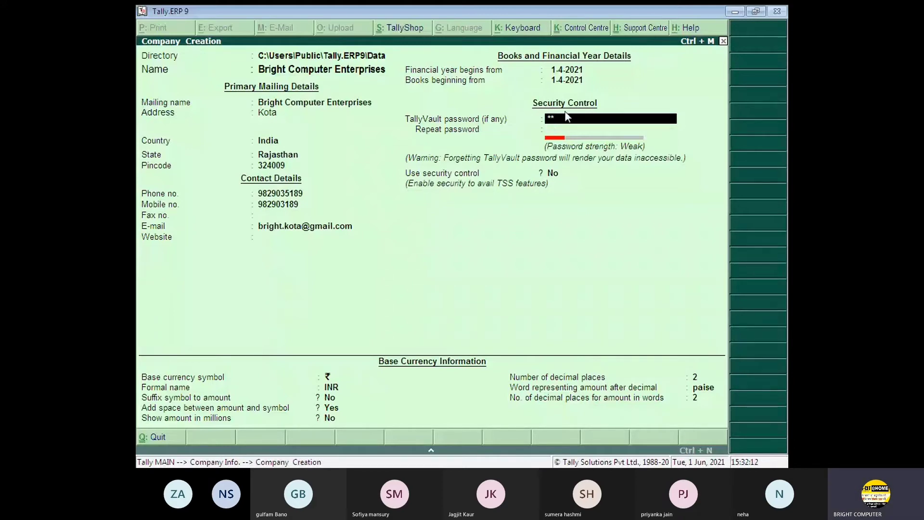
{"action": "key", "text": "Return"}
{"action": "key", "text": "Return"}
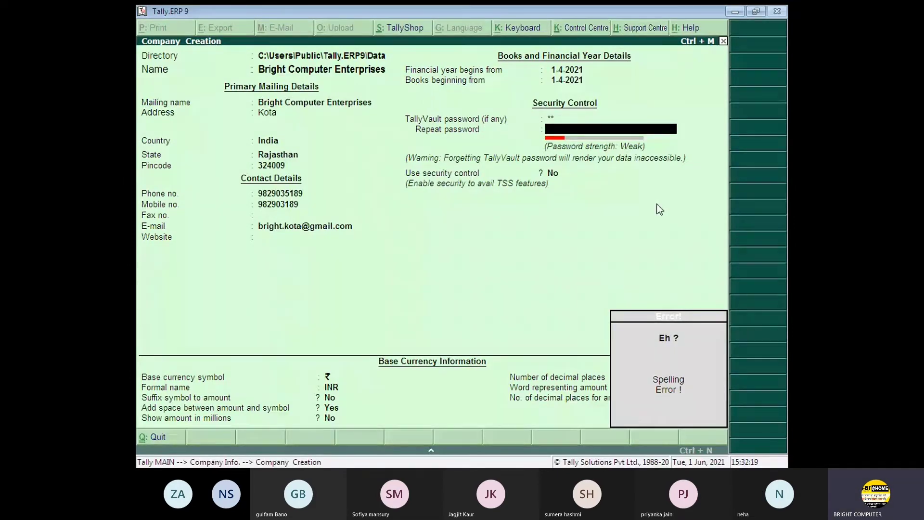
{"action": "key", "text": "Escape"}
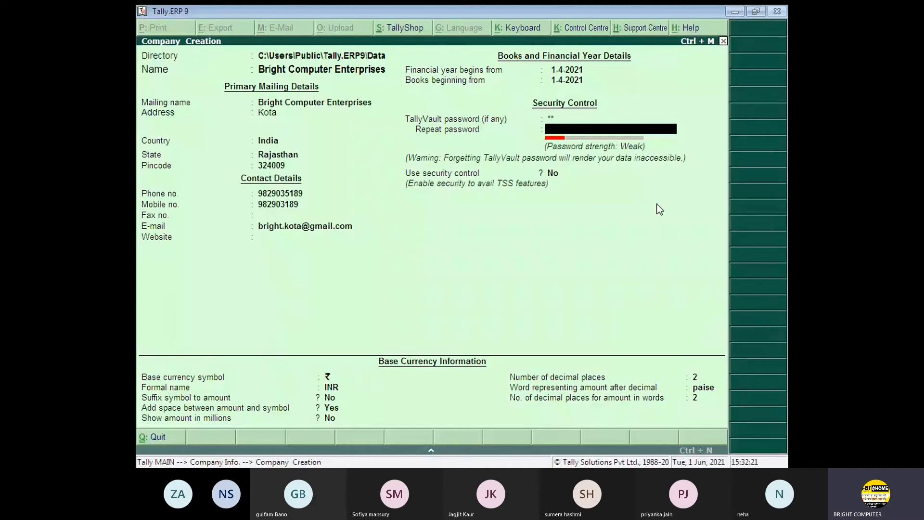
{"action": "key", "text": "BackSpace"}
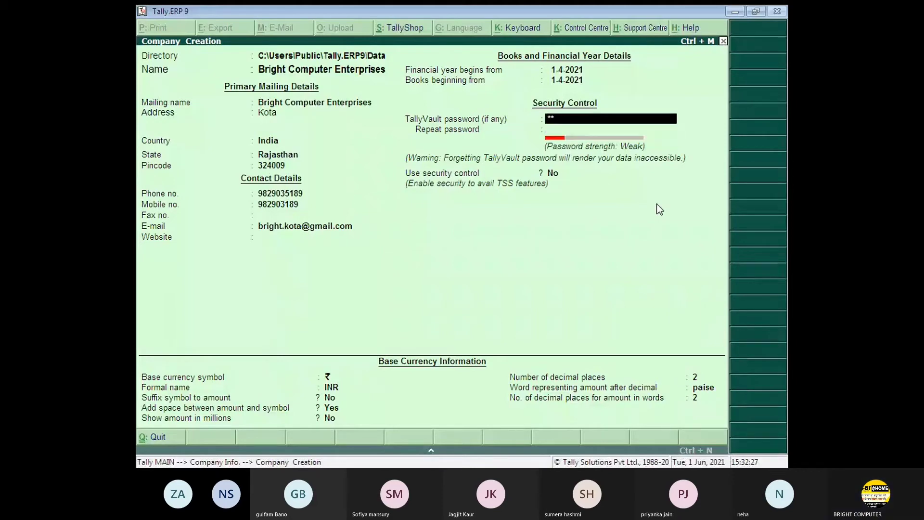
{"action": "type", "text": "*"}
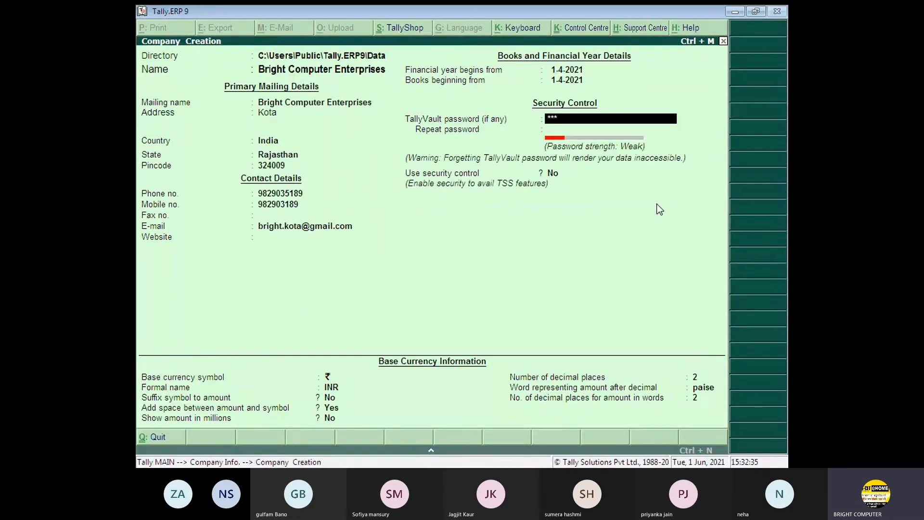
{"action": "key", "text": "Return"}
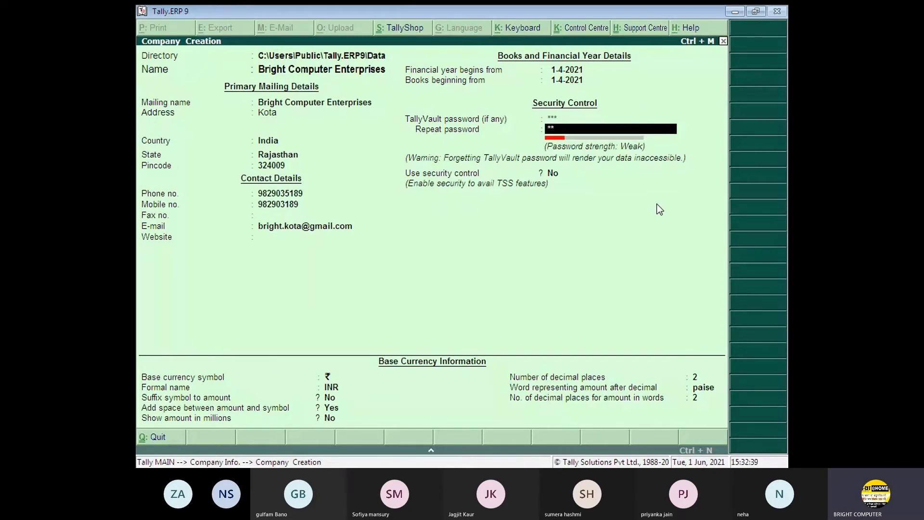
{"action": "key", "text": "Return"}
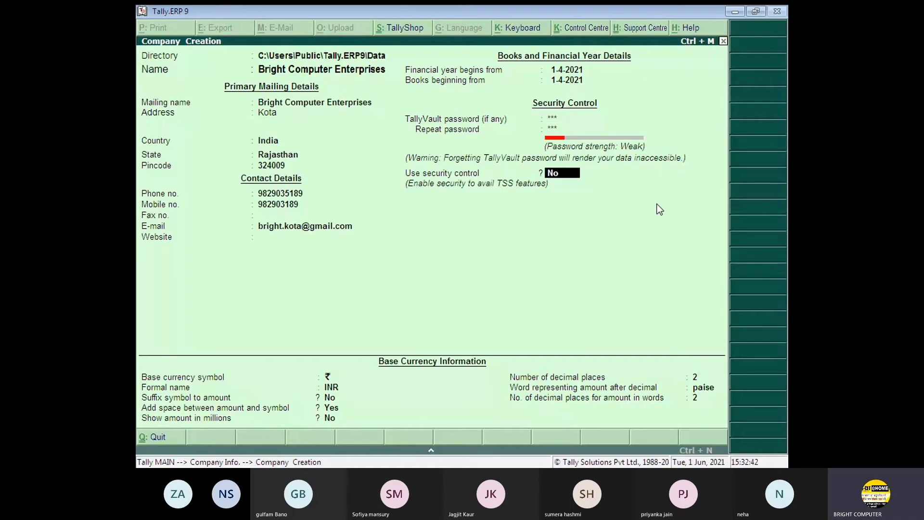
{"action": "key", "text": "Return"}
{"action": "key", "text": "Return"}
{"action": "key", "text": "Return"}
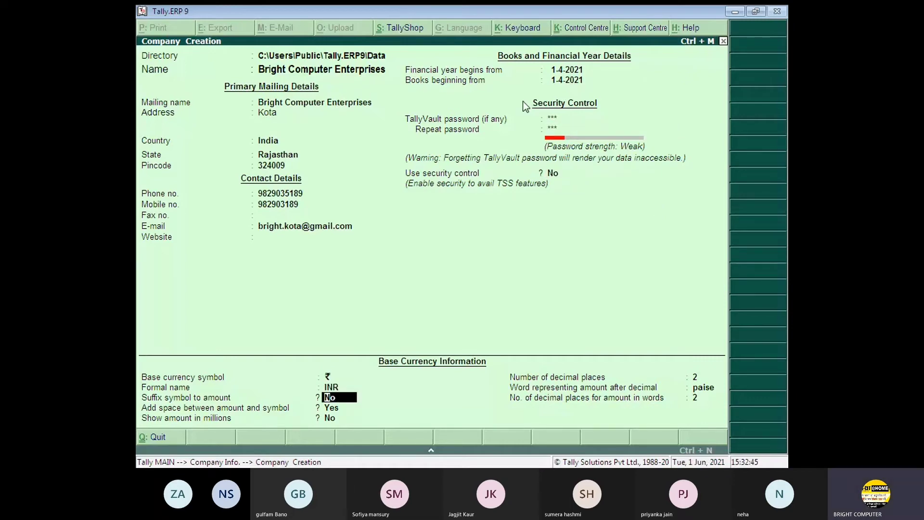
- Enter a six-character TallyVault password and repeat it identically
{"action": "left_click", "coordinate": [557, 119]}
{"action": "key", "text": "Up"}
{"action": "key", "text": "Up"}
{"action": "key", "text": "Up"}
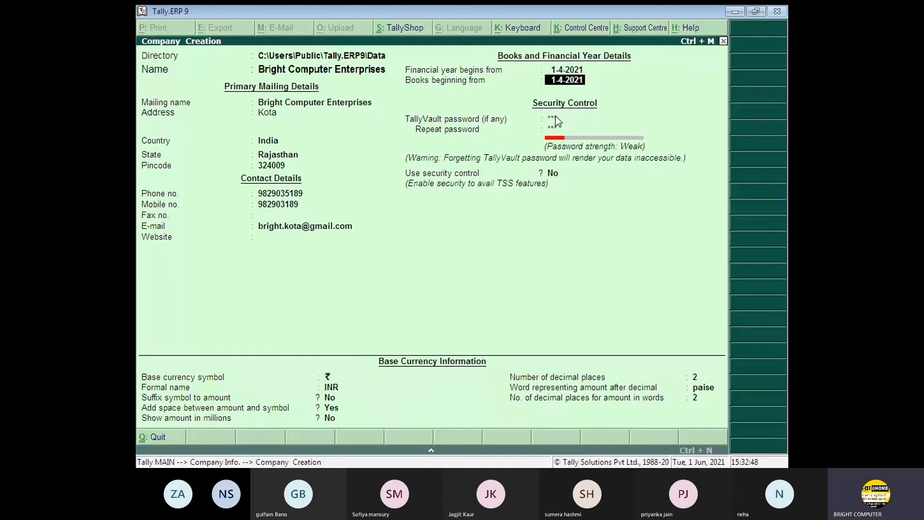
{"action": "key", "text": "Down"}
{"action": "key", "text": "Down"}
{"action": "type", "text": "1"}
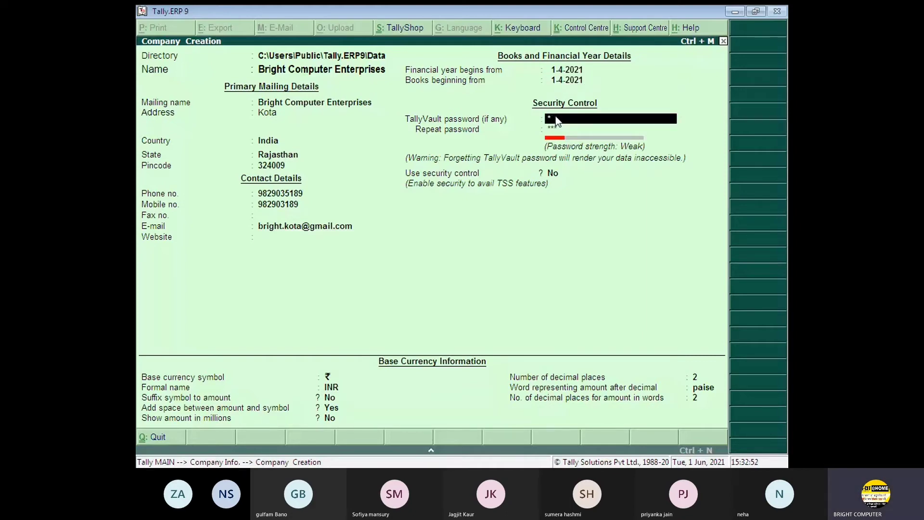
{"action": "type", "text": "23456"}
{"action": "key", "text": "Return"}
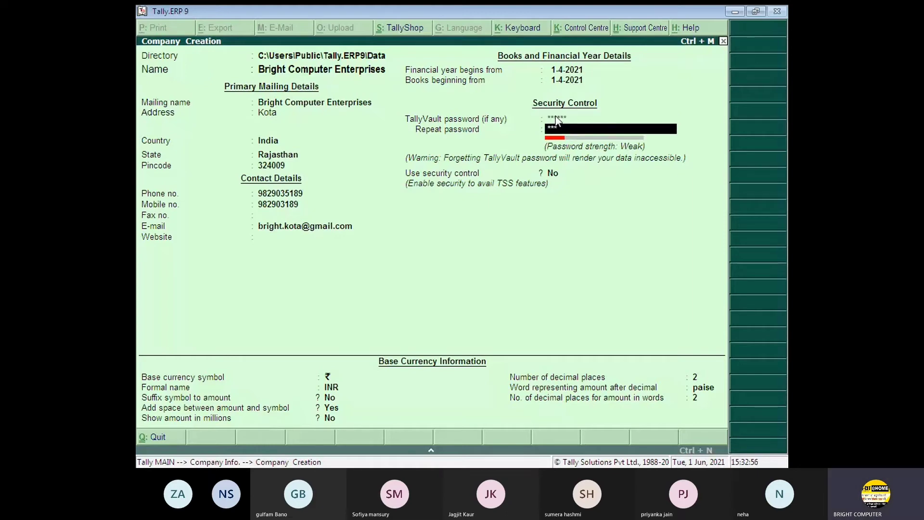
{"action": "type", "text": "123456"}
{"action": "key", "text": "Return"}
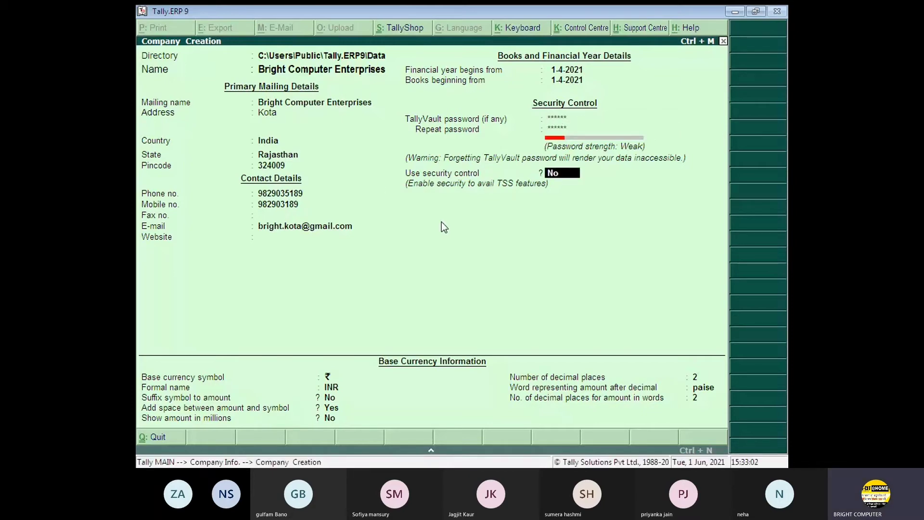
{"action": "key", "text": "Return"}
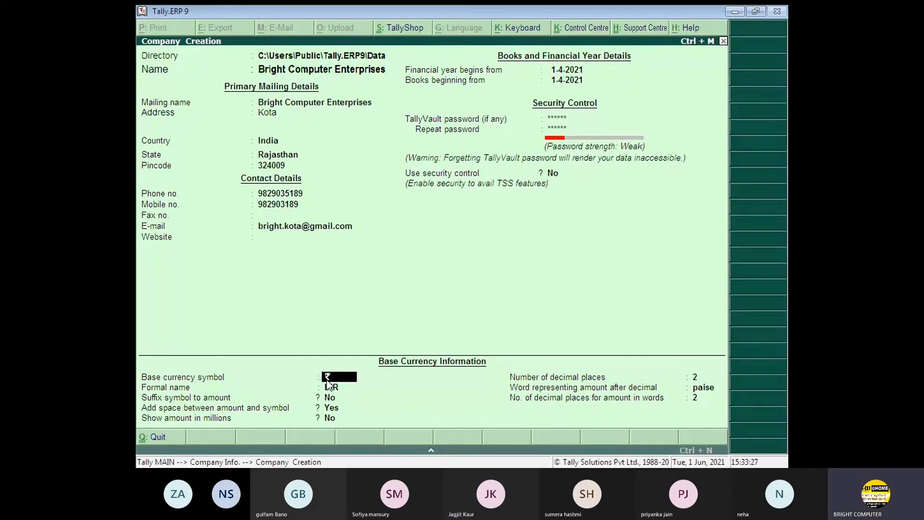
{"action": "key", "text": "Return"}
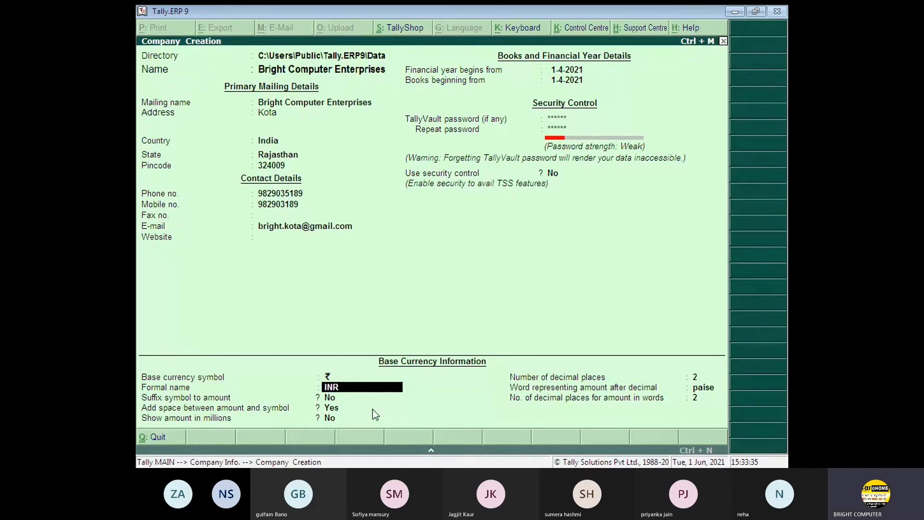
{"action": "key", "text": "Return"}
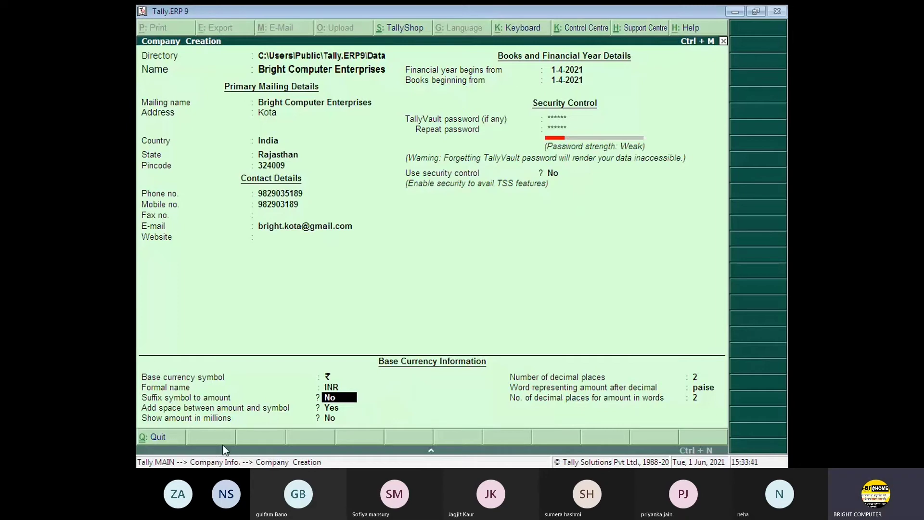
{"action": "key", "text": "Return"}
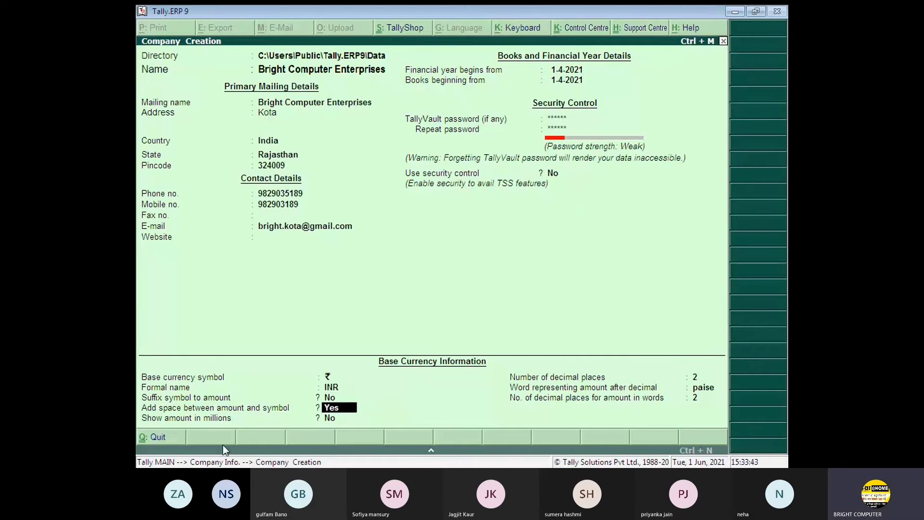
{"action": "key", "text": "Return"}
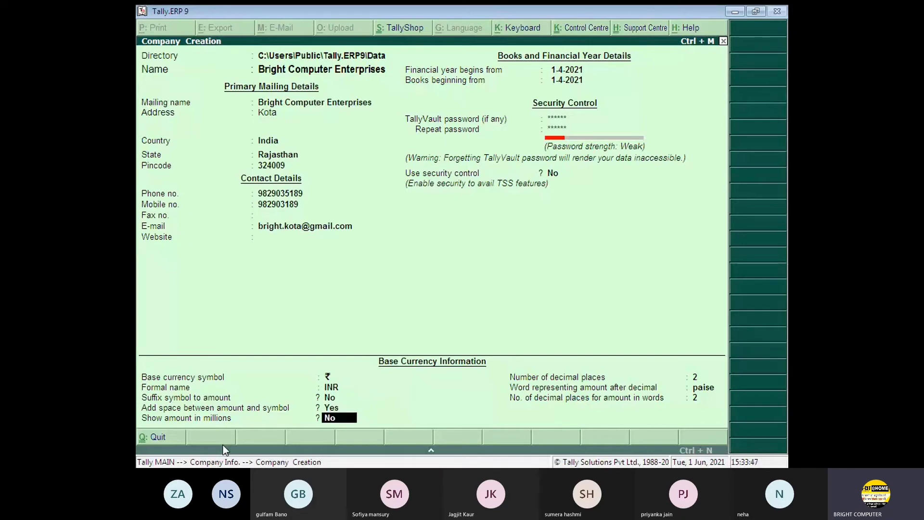
{"action": "key", "text": "Return"}
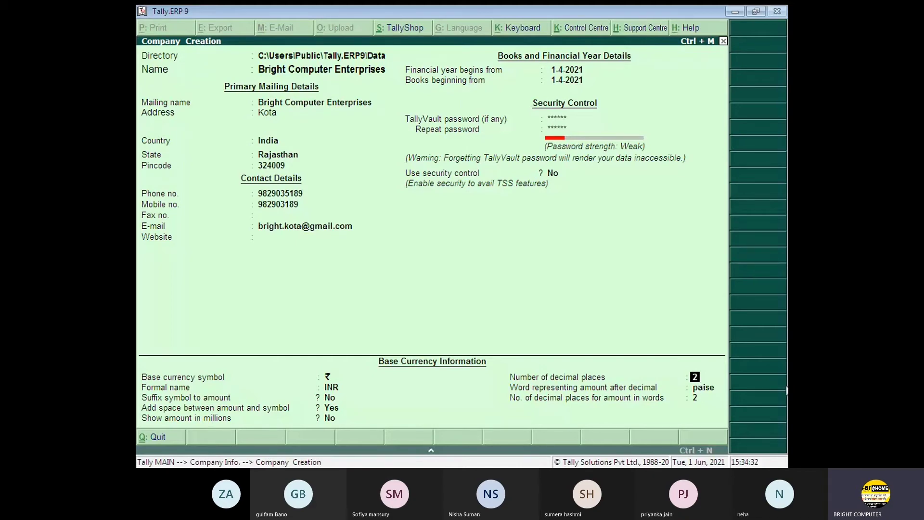
- Set 2 decimal places for amounts in words and keep paise as the decimal word
{"action": "type", "text": "0"}
{"action": "type", "text": "2"}
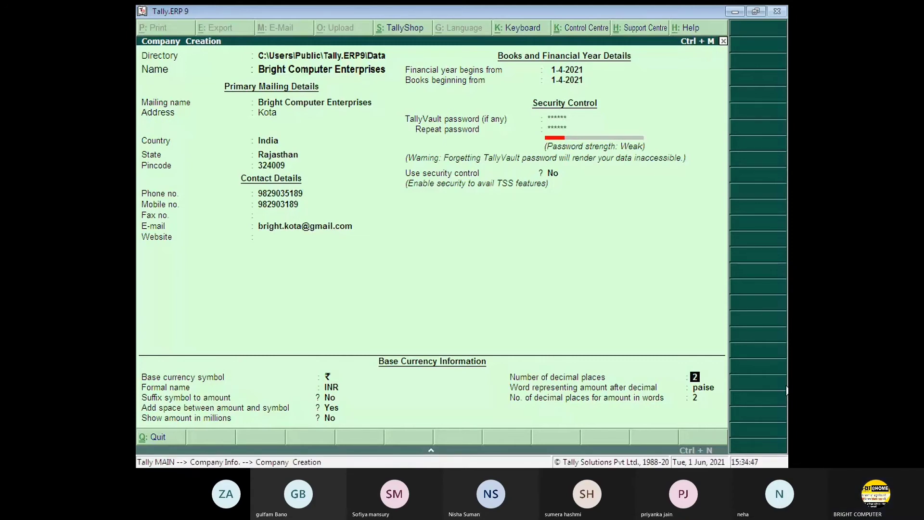
{"action": "key", "text": "Return"}
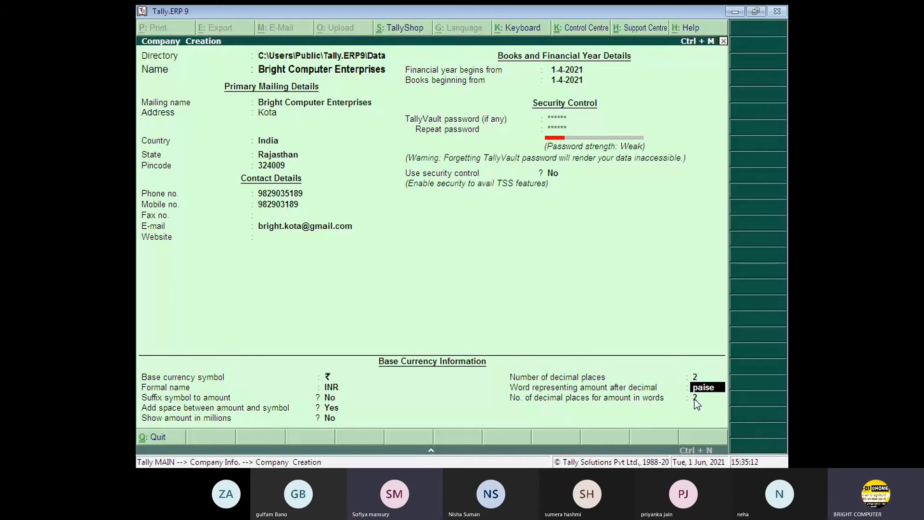
{"action": "key", "text": "ctrl+a"}
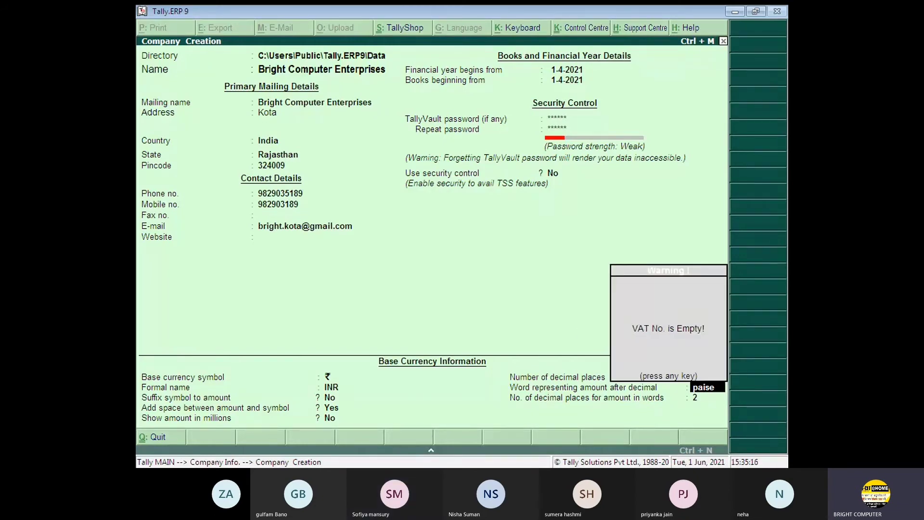
- Dismiss the empty VAT number warning and accept the company details
{"action": "key", "text": "Return"}
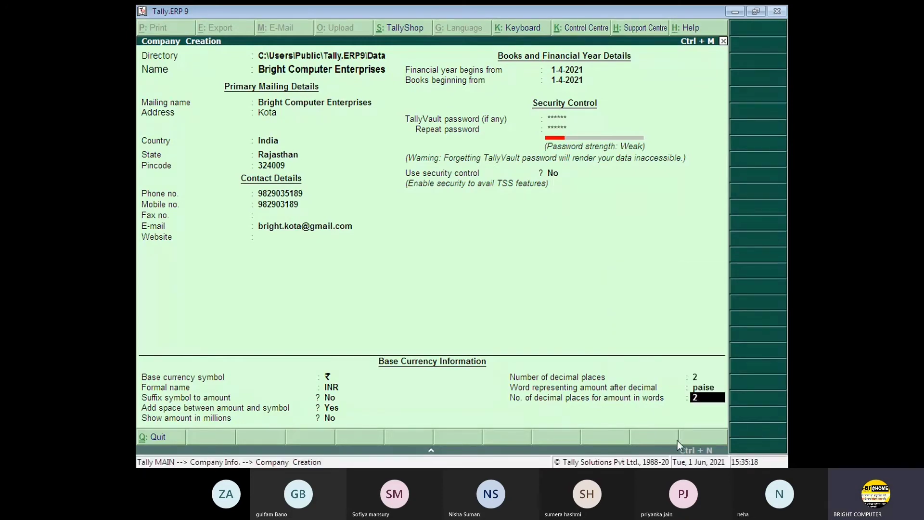
{"action": "key", "text": "Return"}
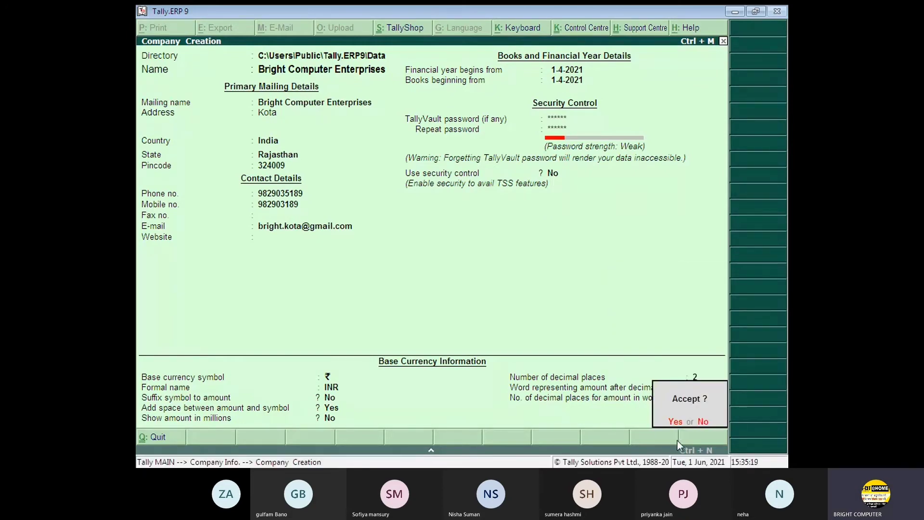
{"action": "key", "text": "Return"}
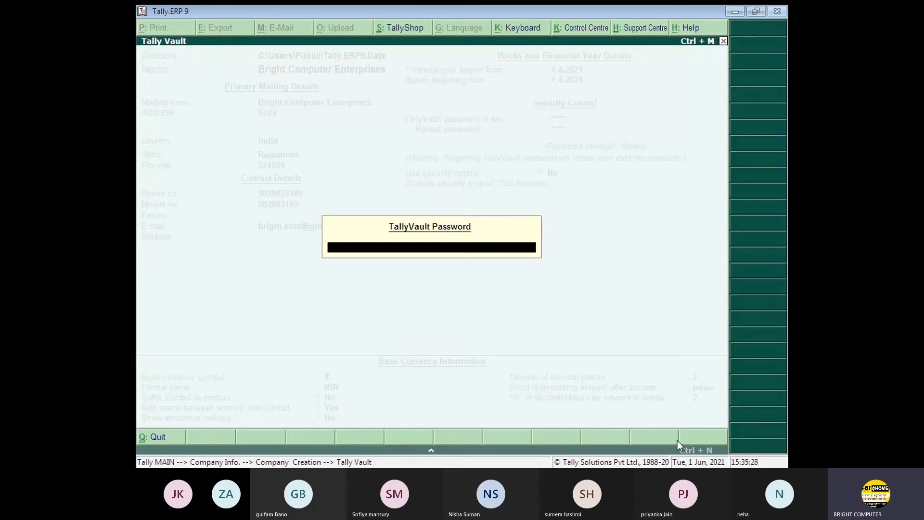
- Enter the TallyVault password to unlock Bright Computer Enterprises and load its Gateway of Tally
{"action": "type", "text": "**"}
{"action": "key", "text": "Return"}
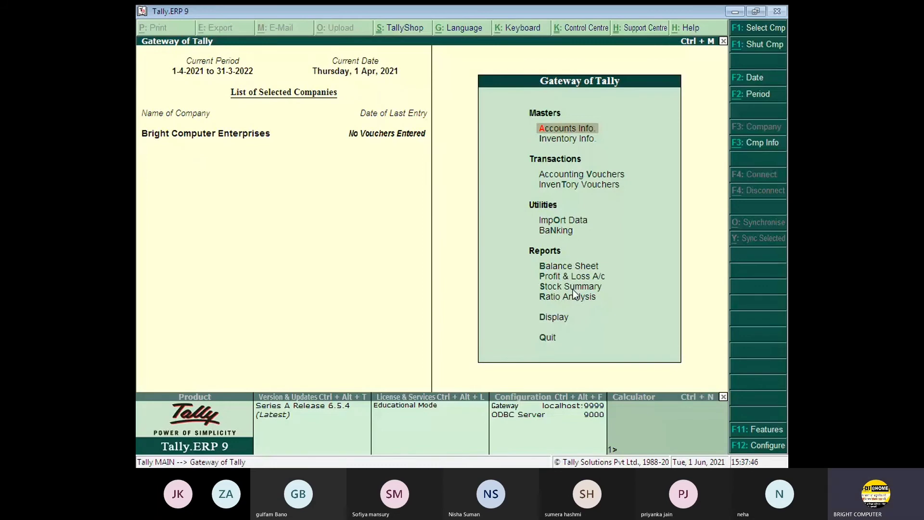
- Shut Bright Computer Enterprises with Alt+F1 (Shut Cmp), returning to the Company Info menu
{"action": "key", "text": "alt+F1"}
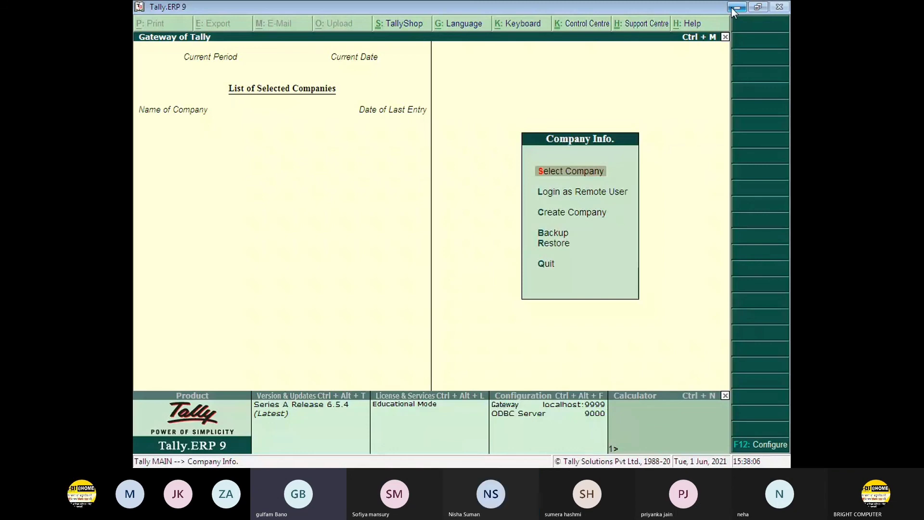
{"action": "left_click", "coordinate": [734, 8]}
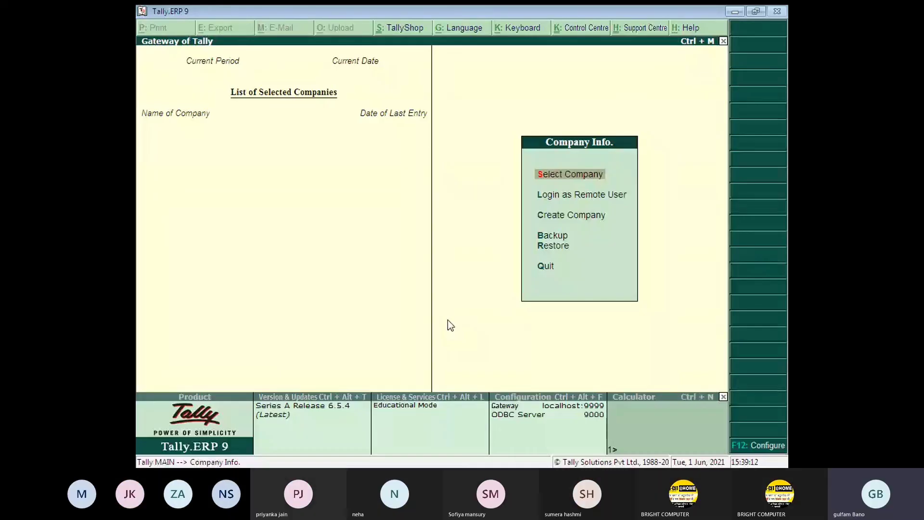